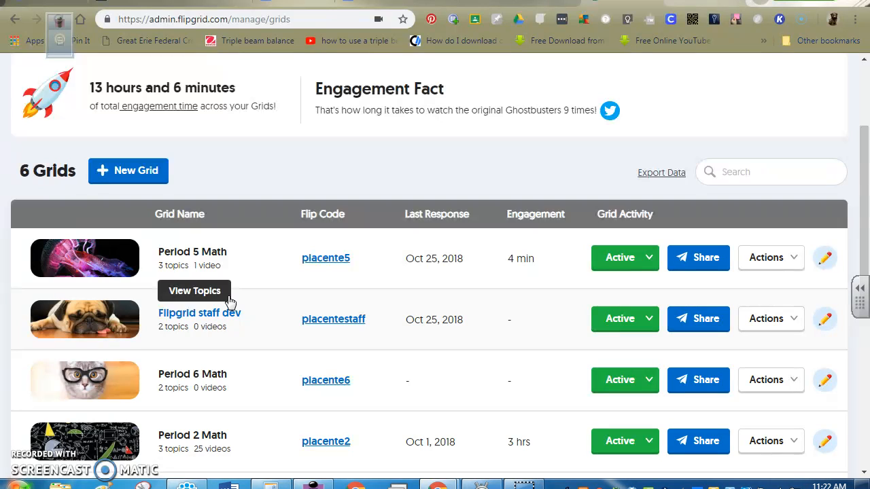
- Open the Flipgrid staff dev grid and start creating a new topic in it
click(208, 318)
click(208, 317)
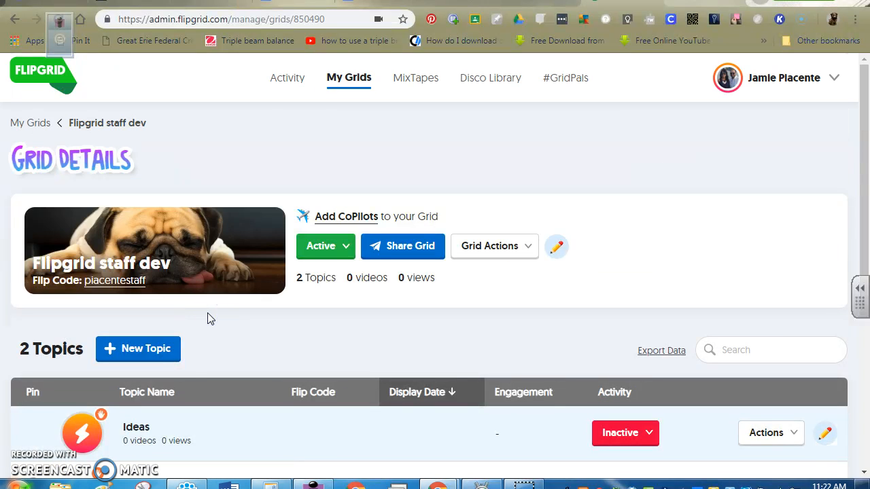
click(175, 352)
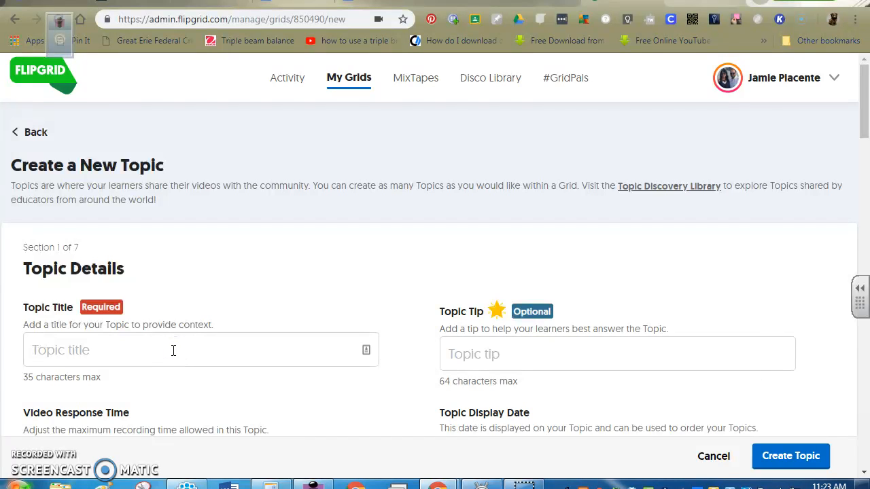
- Enter "What are your thoughts?" as the topic title
click(173, 350)
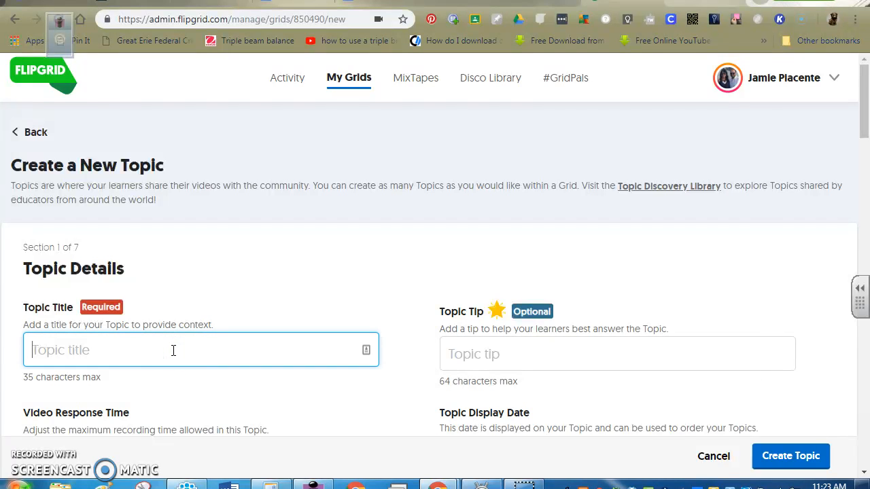
text(What are your thought)
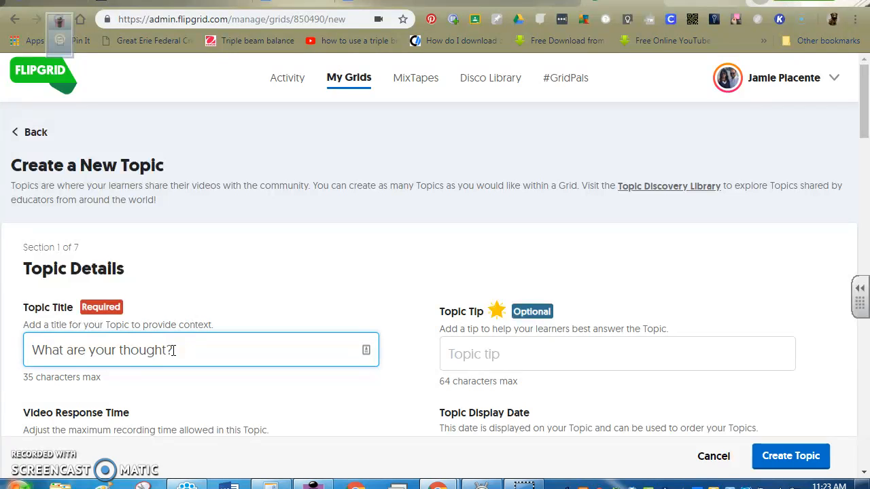
text(s?)
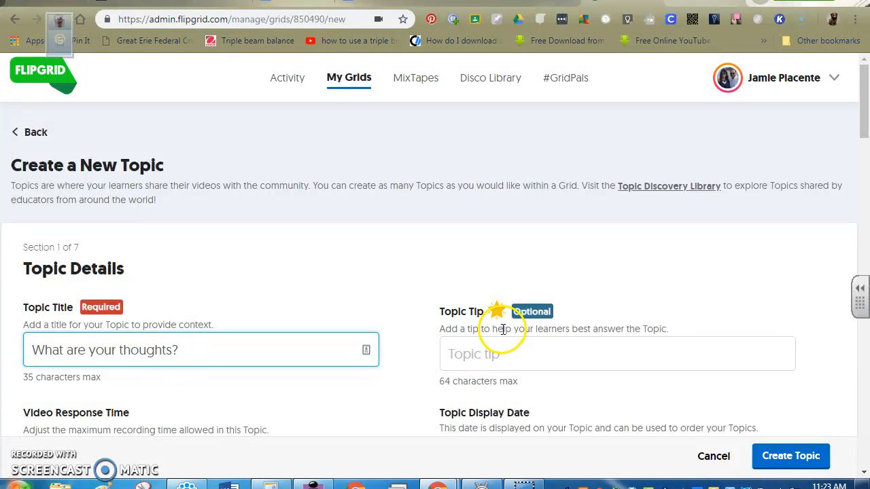
- Set the topic's video response time to 2 minutes 30 seconds
scroll(515, 348, down, 2)
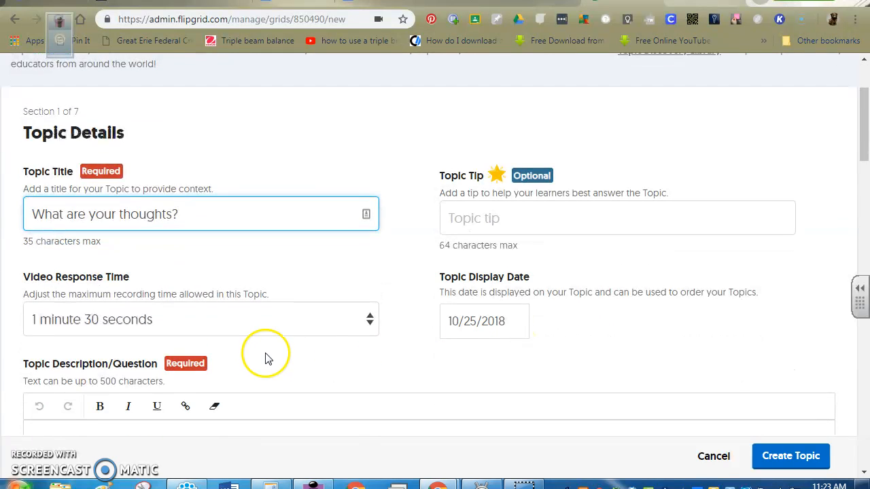
click(293, 325)
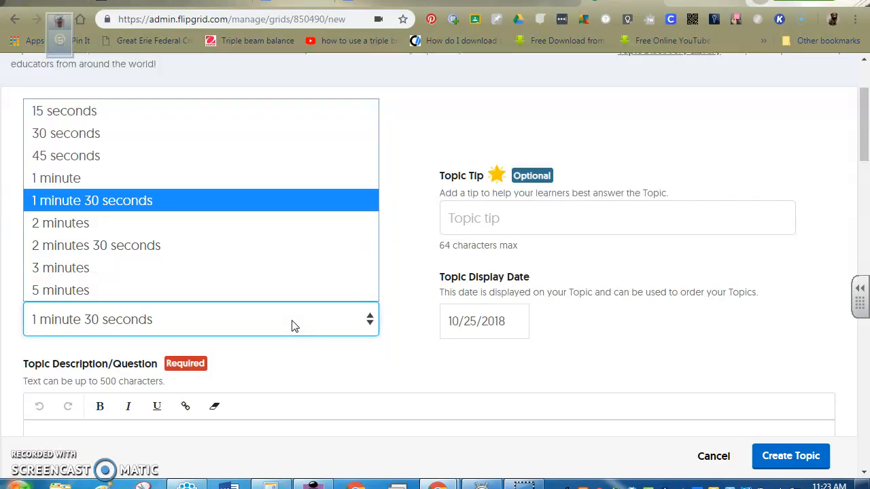
click(236, 250)
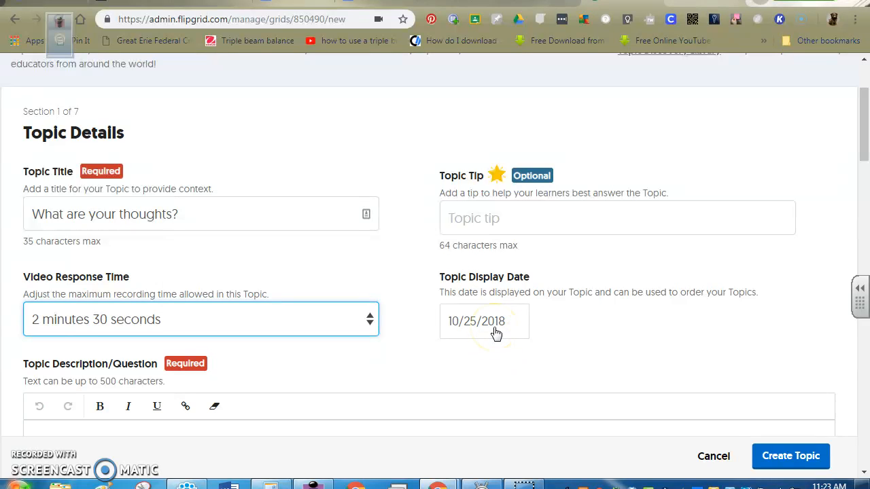
- Enter the topic description "What are your thoughts about Flipgrid and how would you use this within your classroom?"
scroll(496, 333, down, 2)
click(201, 307)
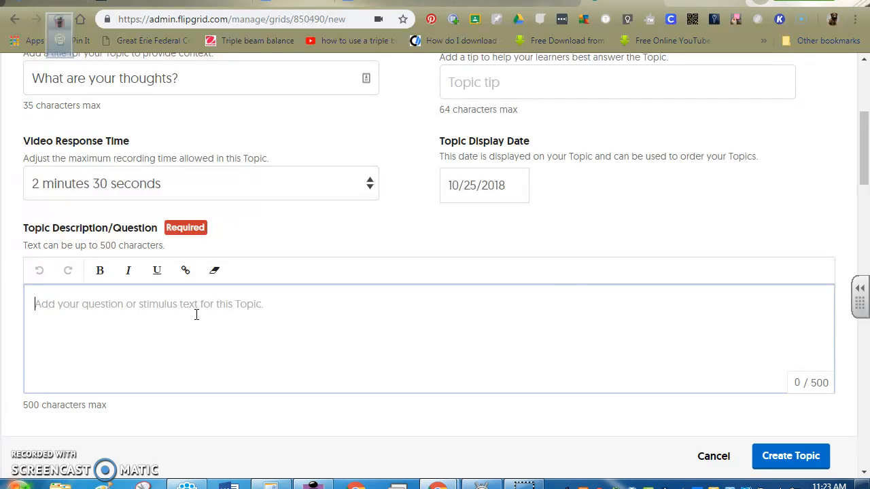
text(What ar)
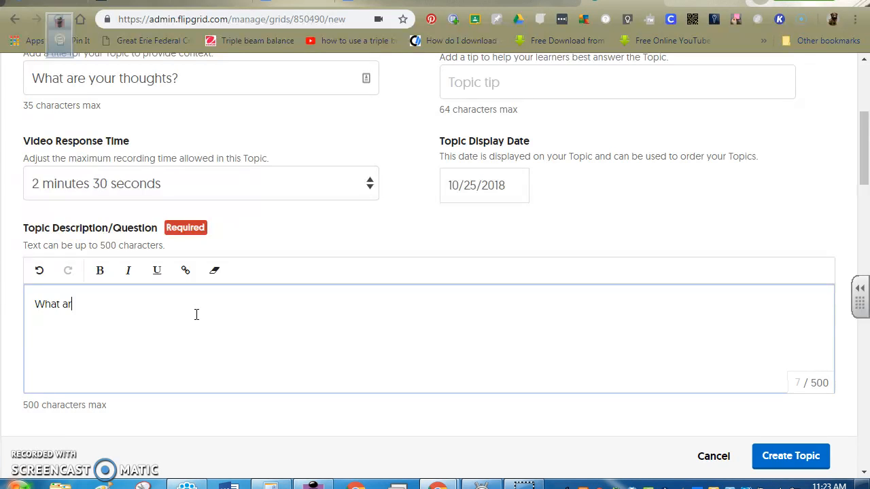
text(e your thoughts )
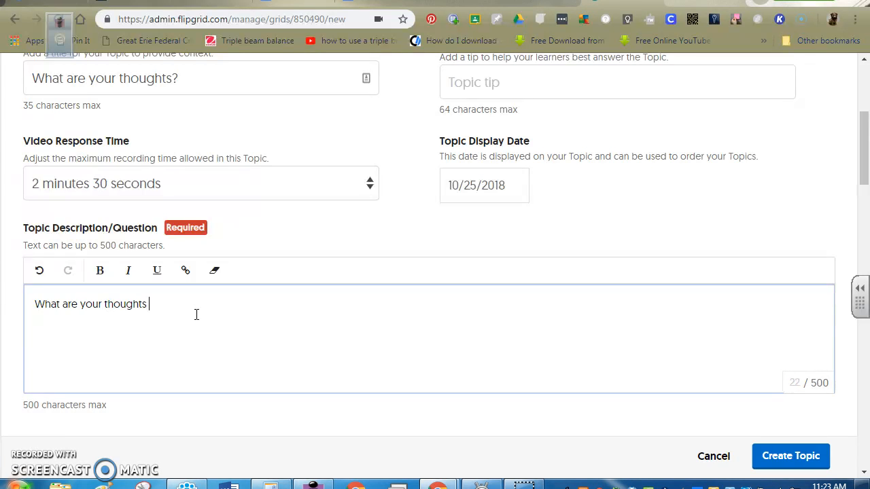
text(about Flipgrid?)
key(BackSpace)
text(and would y)
key(BackSpace)
key(BackSpace)
key(BackSpace)
key(BackSpace)
key(BackSpace)
key(BackSpace)
key(BackSpace)
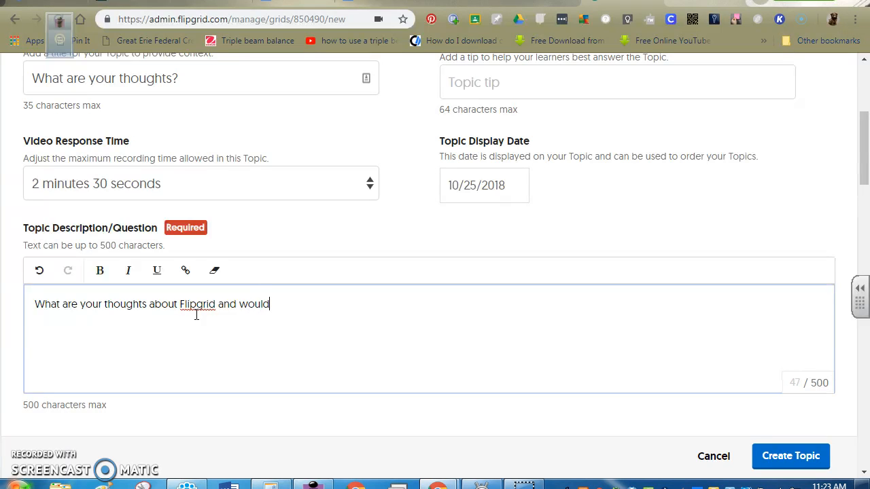
text(how would you use )
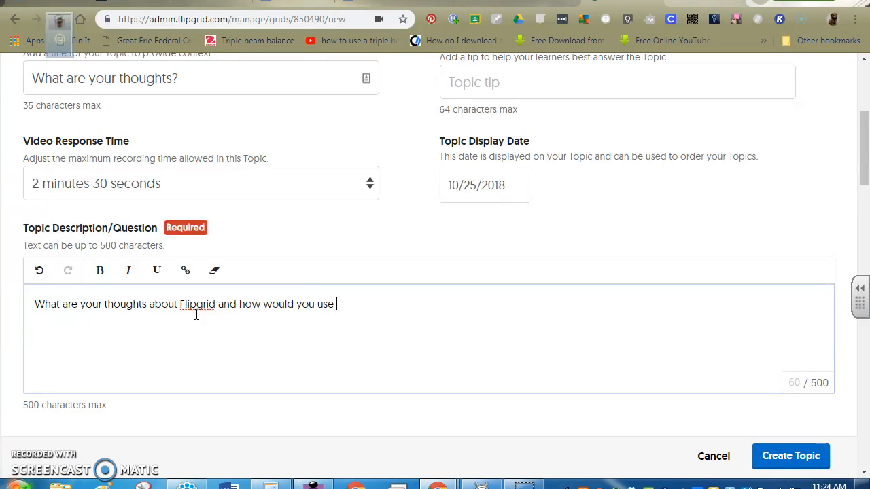
text(this within your classroom?)
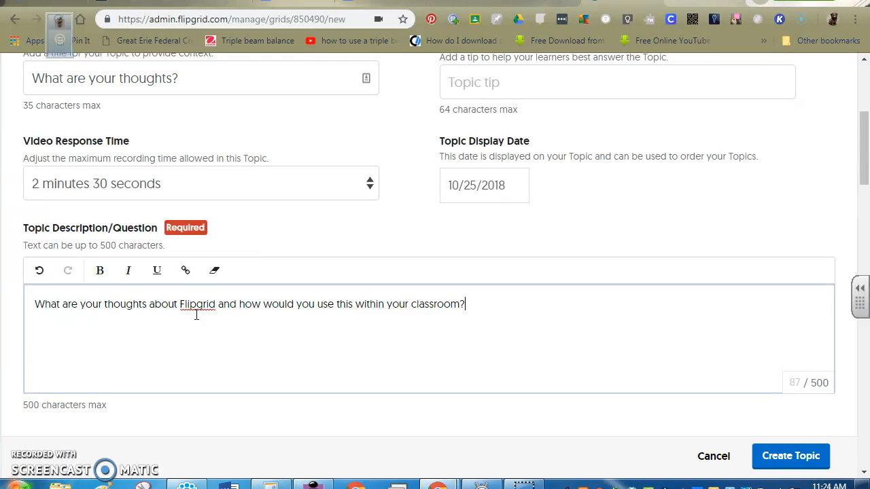
- Switch video moderation for the topic on and back off
scroll(256, 231, down, 5)
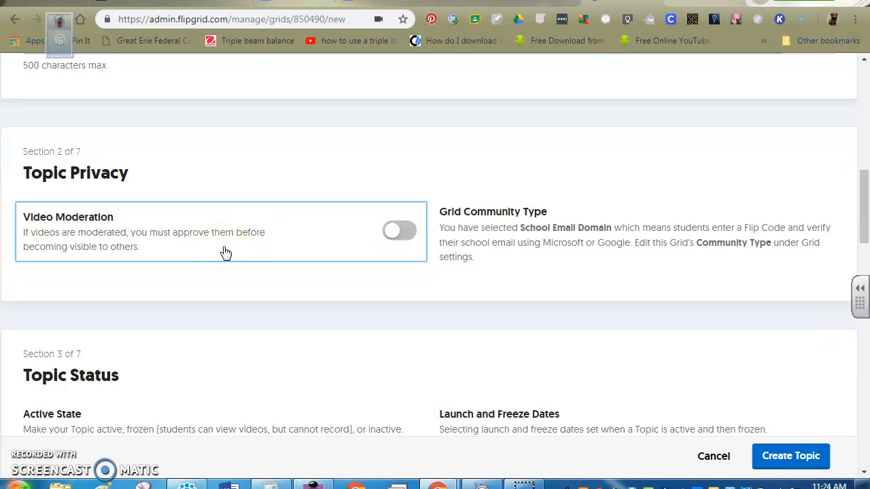
click(399, 231)
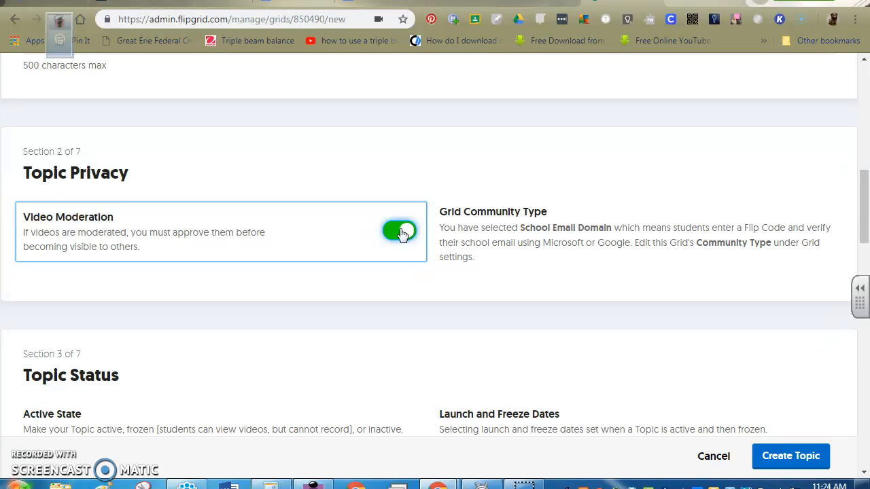
click(401, 231)
click(403, 269)
click(393, 230)
click(392, 238)
- Examine the available Active State options under Topic Status without changing the selection
scroll(391, 241, down, 3)
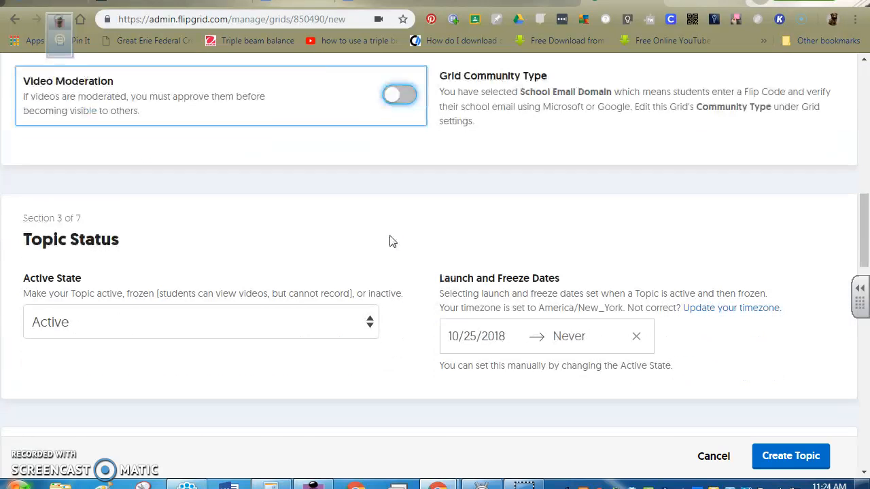
click(369, 258)
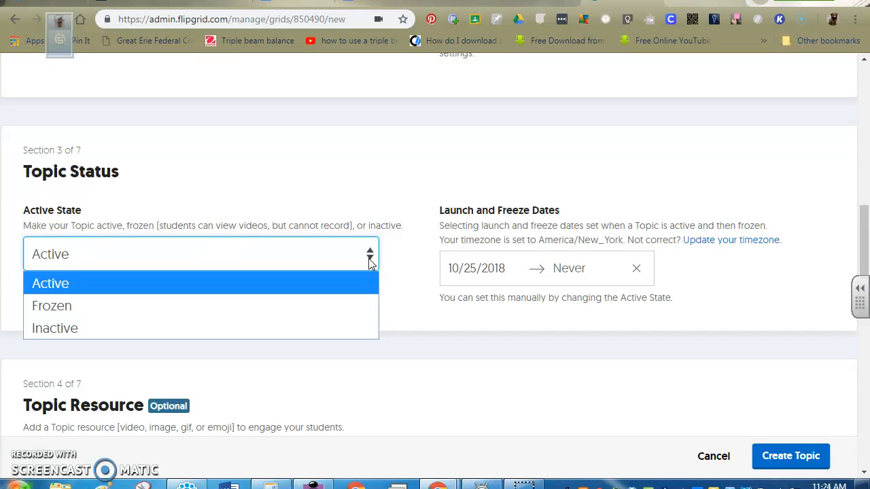
click(433, 190)
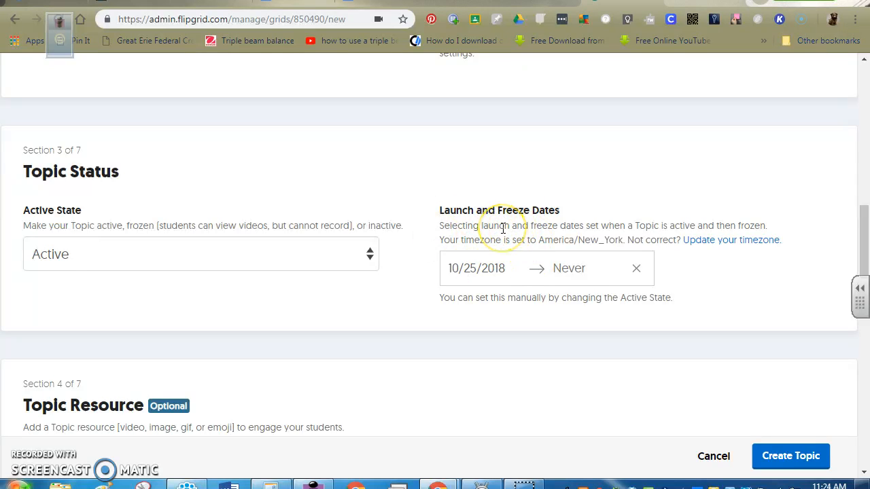
- Record a webcam video of about 21 seconds as the topic resource and proceed to its review
scroll(503, 229, down, 3)
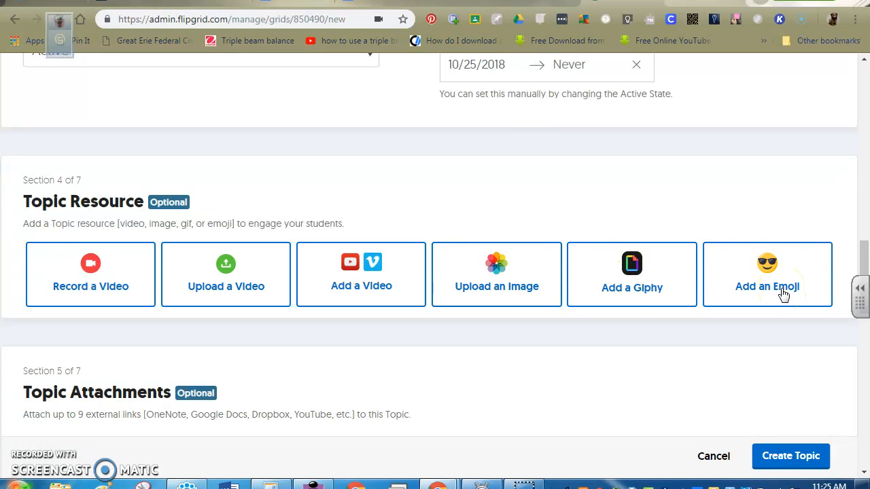
click(92, 271)
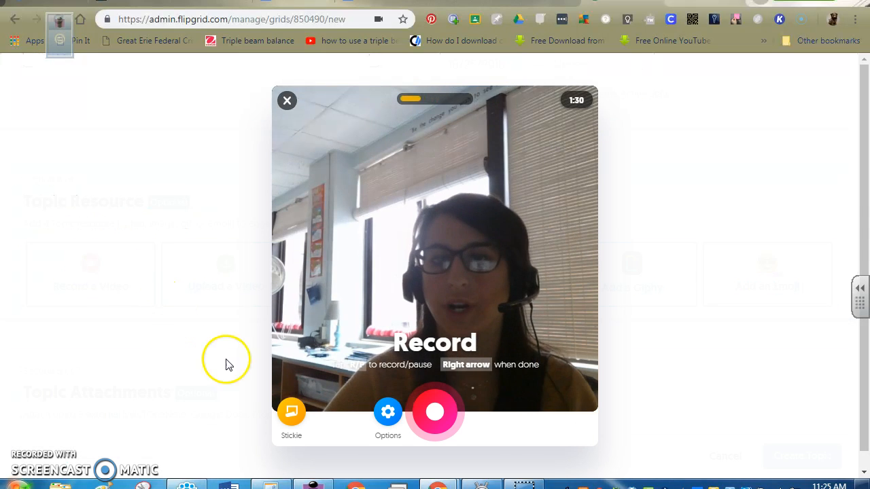
click(433, 411)
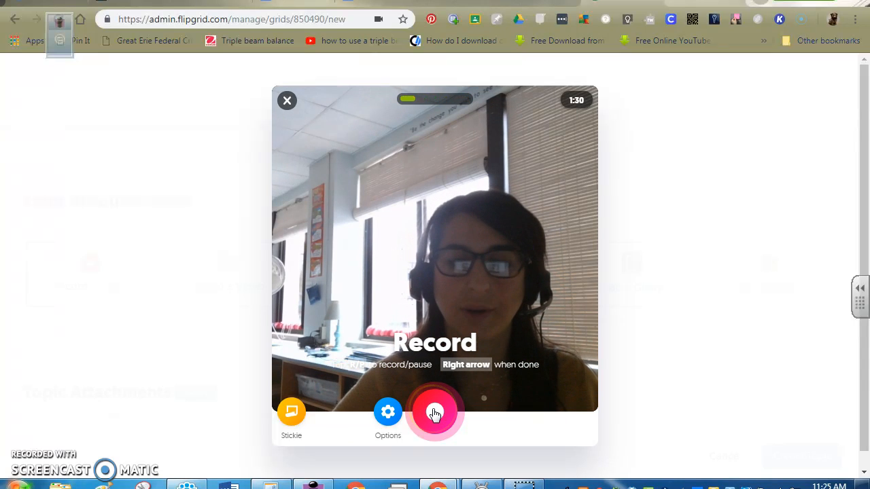
click(435, 413)
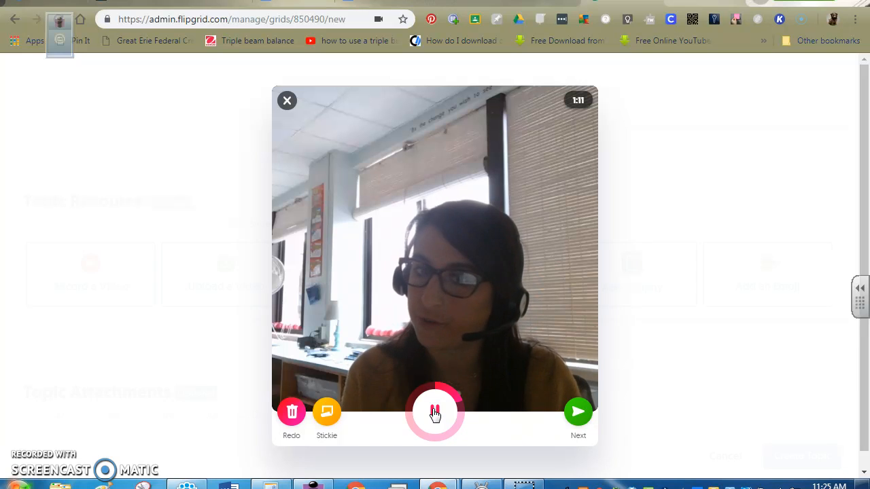
click(435, 413)
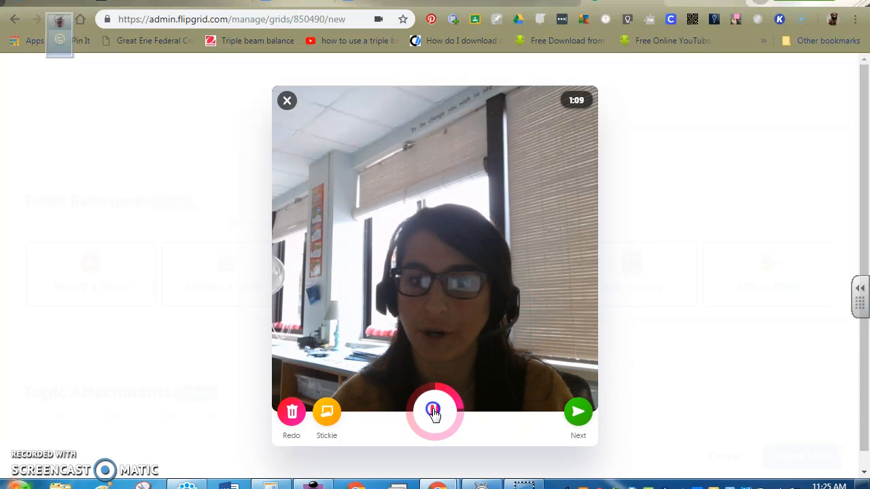
click(579, 412)
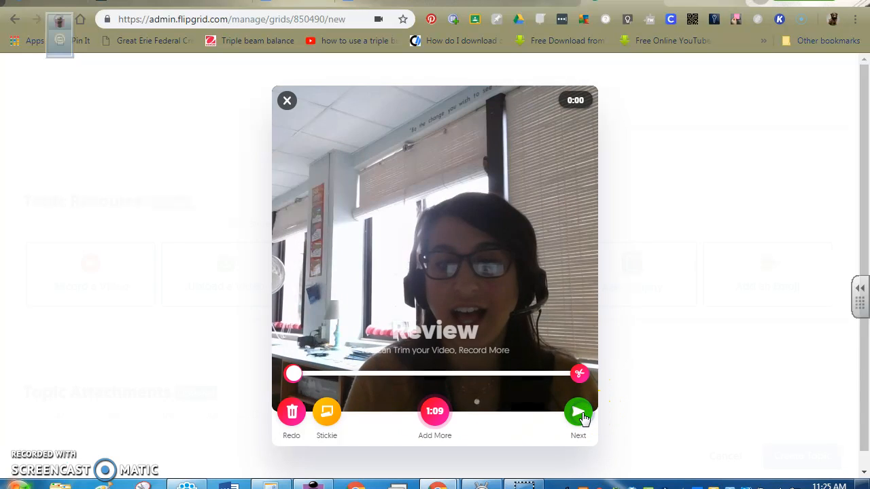
- Accept the reviewed recording and snap a selfie for it
click(578, 413)
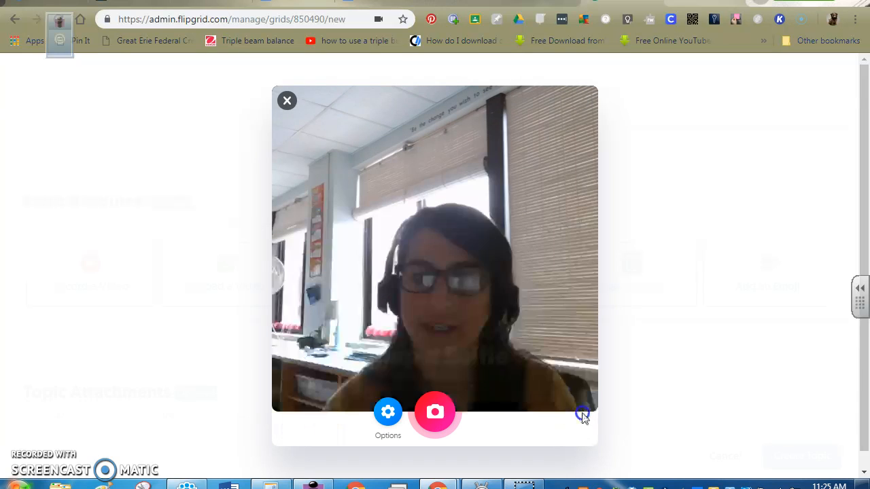
click(389, 412)
click(431, 412)
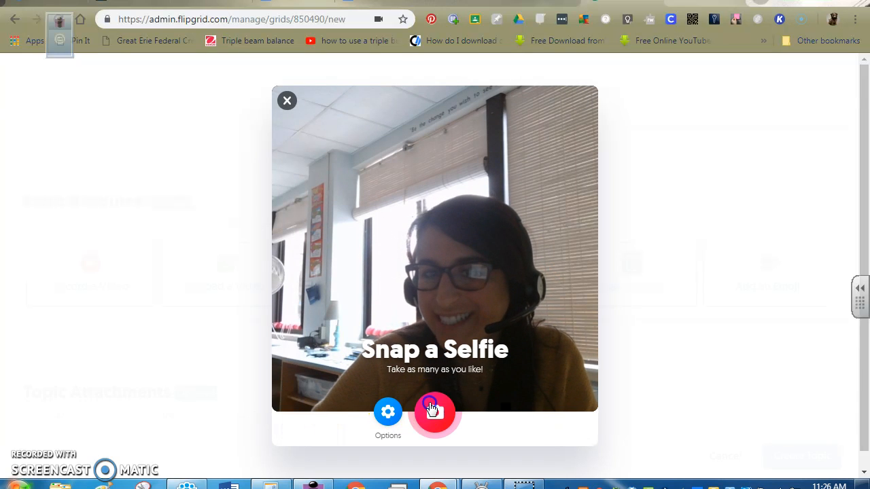
- Add a pigeon sticker to the selfie, shrink it to about half size, and place it beside the face
click(683, 227)
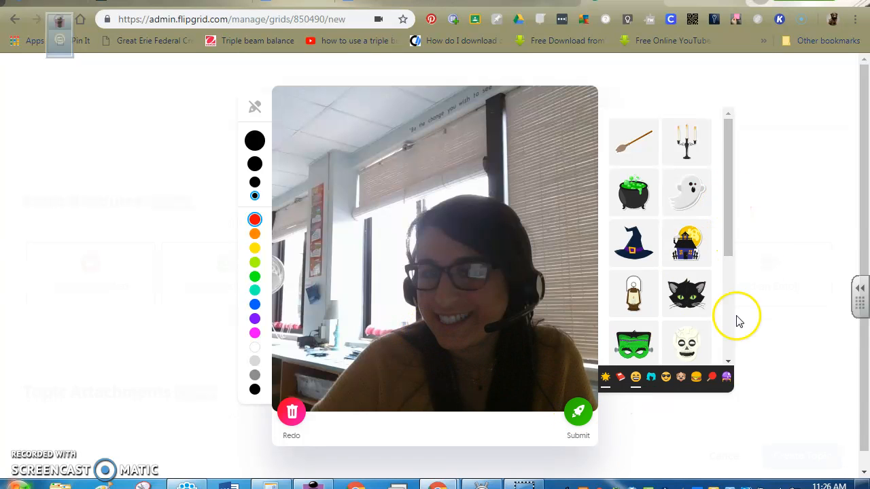
click(681, 378)
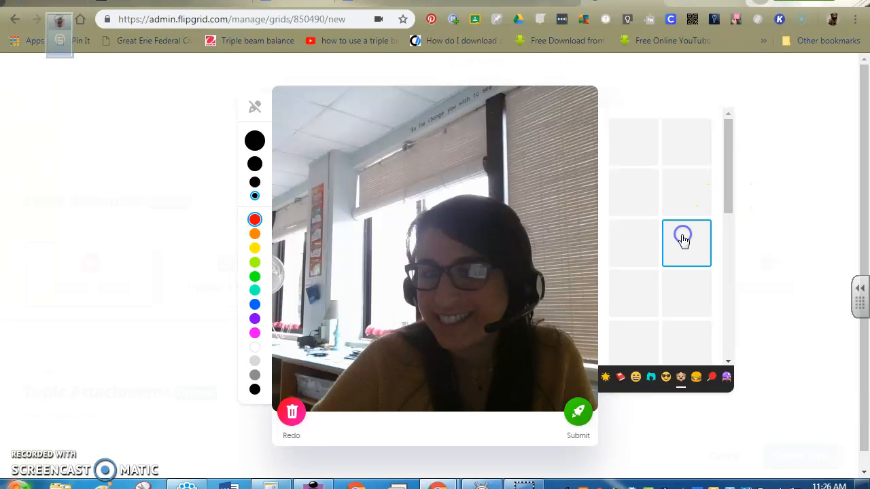
drag(728, 204, 725, 328)
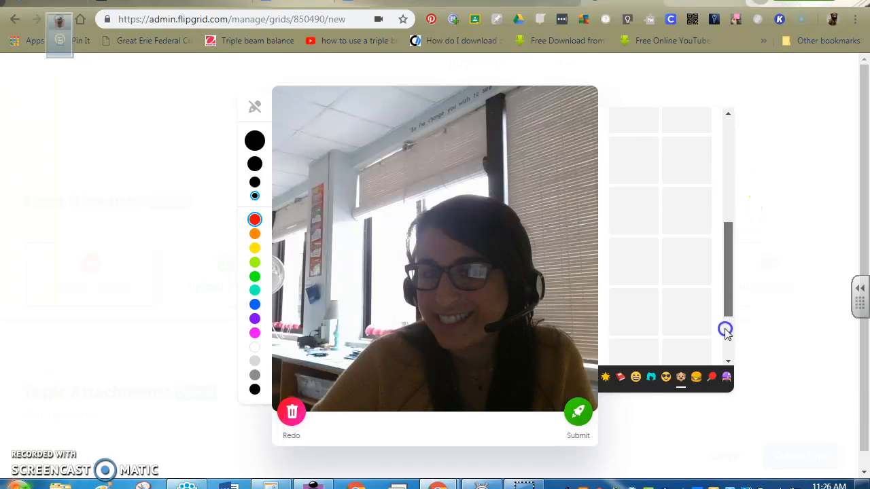
click(635, 378)
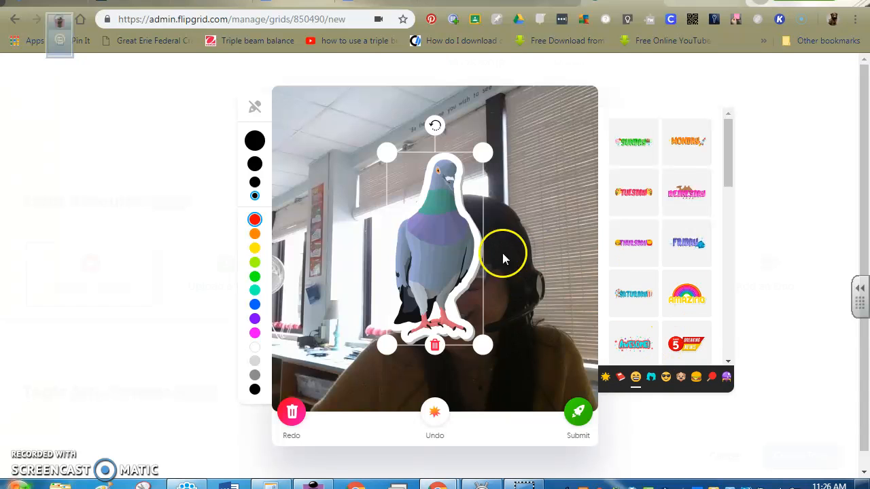
drag(482, 345, 421, 275)
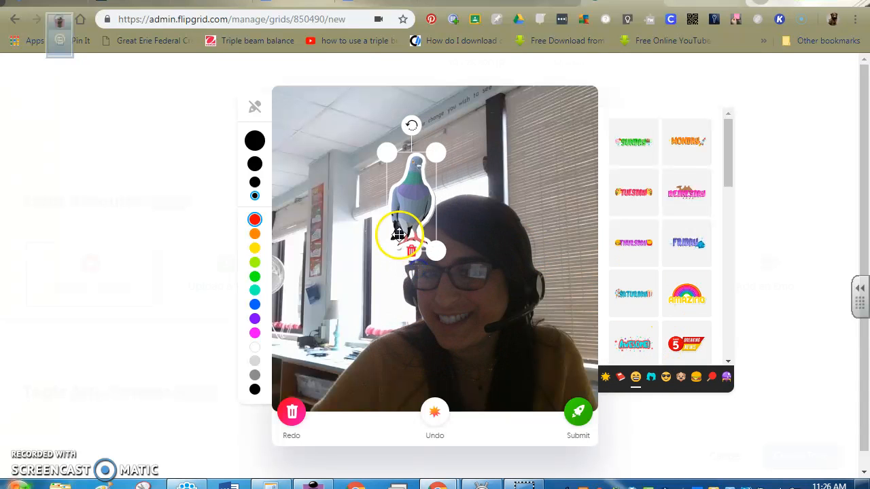
drag(398, 229, 368, 317)
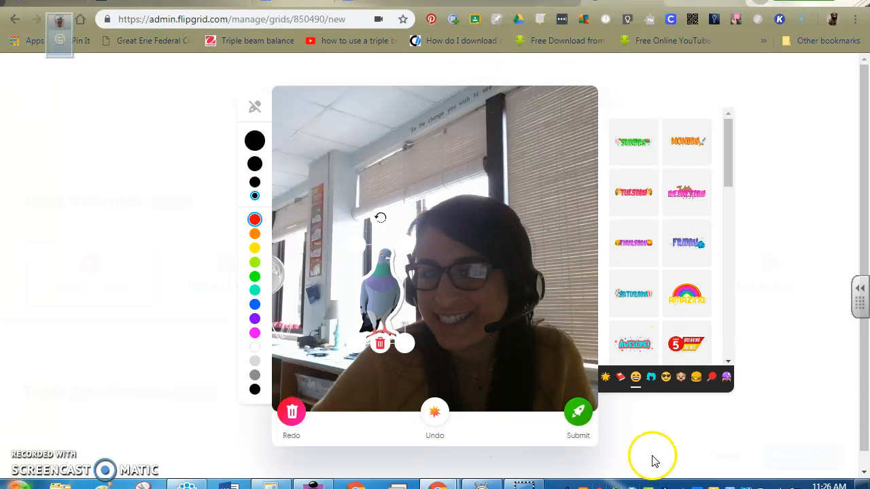
- Submit the recorded video with the decorated selfie and finish adding it as the topic resource
click(579, 412)
click(473, 418)
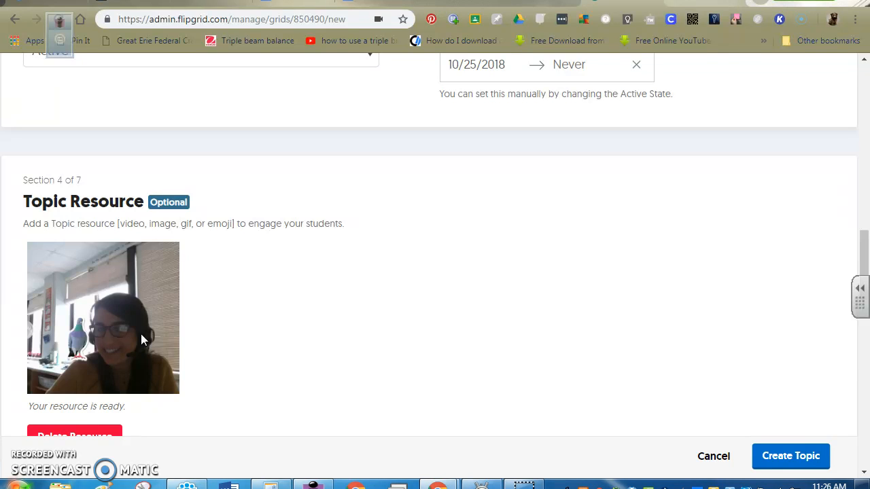
scroll(158, 330, down, 5)
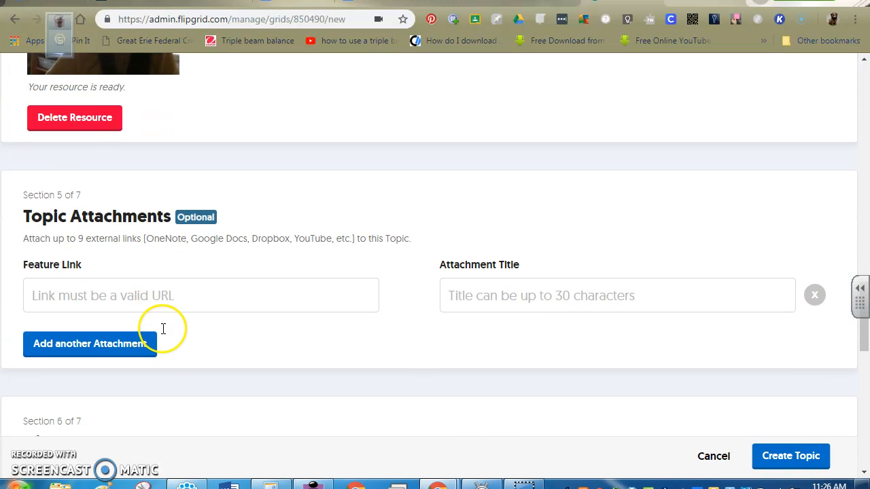
- Turn Video Reactions off and back on in the topic's video features
scroll(224, 315, down, 3)
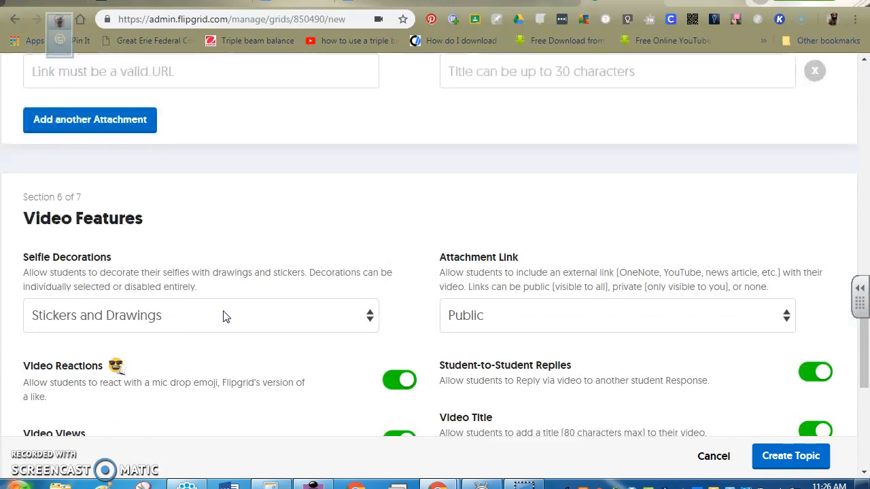
scroll(225, 317, down, 2)
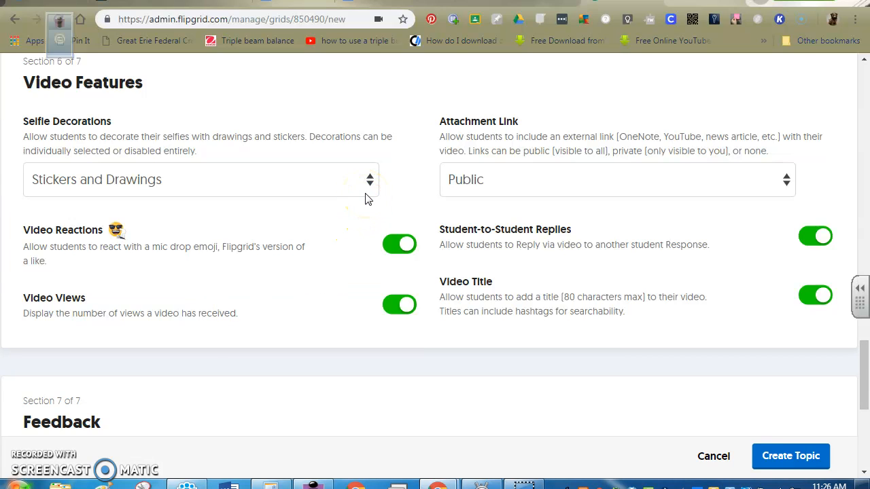
click(384, 243)
click(403, 243)
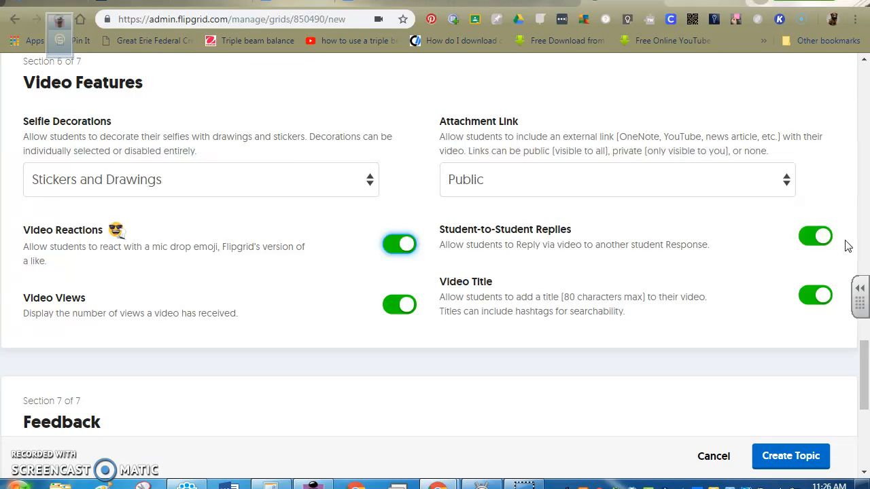
- Switch the topic's feedback to Custom Feedback, and create the topic, dismissing the success message
scroll(557, 263, down, 4)
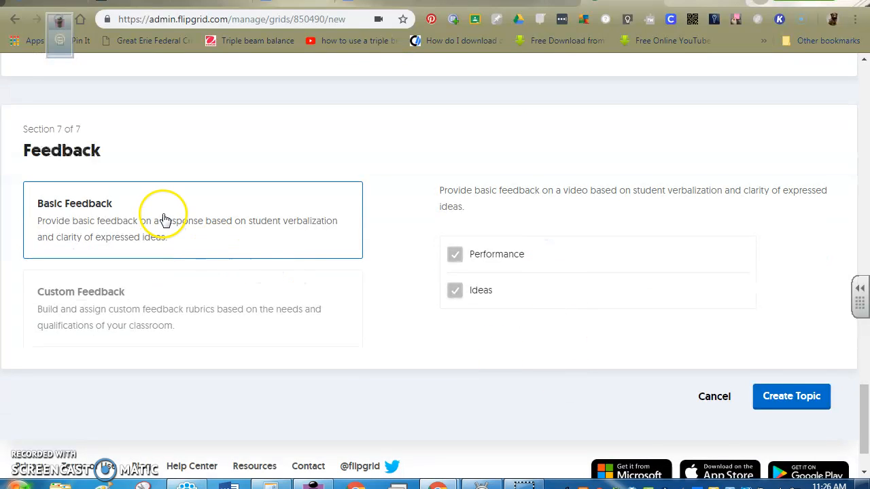
click(153, 296)
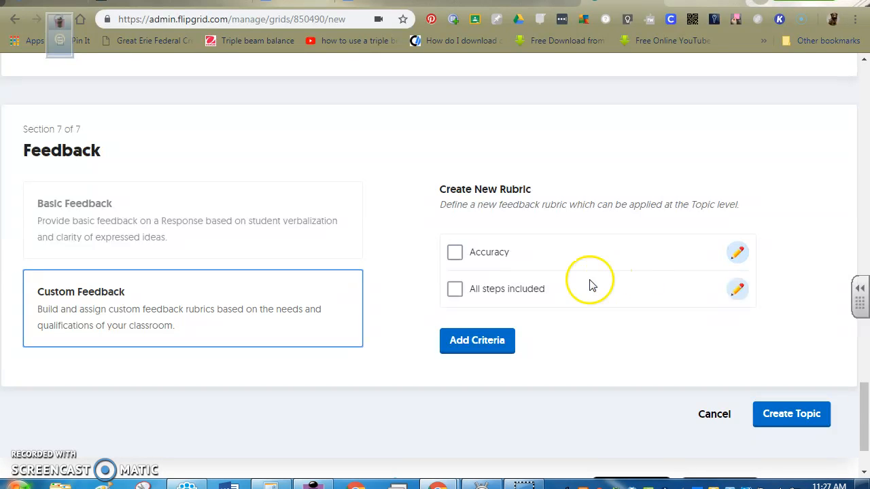
scroll(584, 282, up, 12)
scroll(582, 282, up, 15)
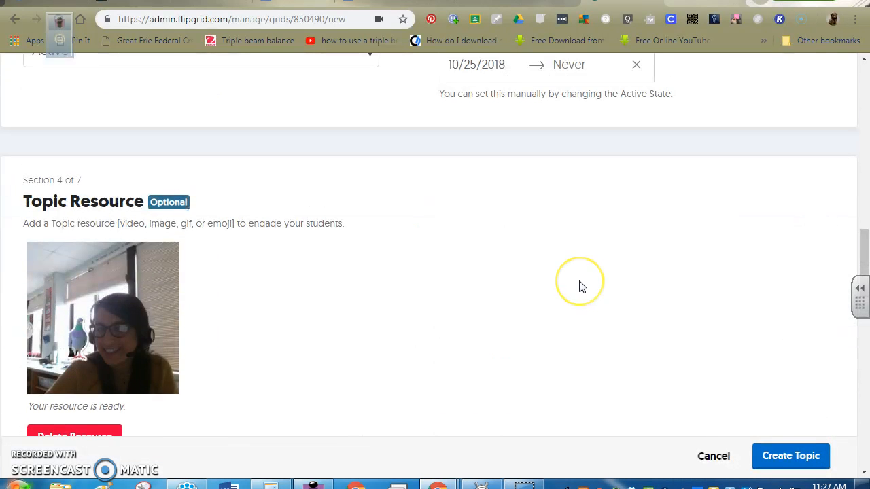
scroll(583, 287, up, 3)
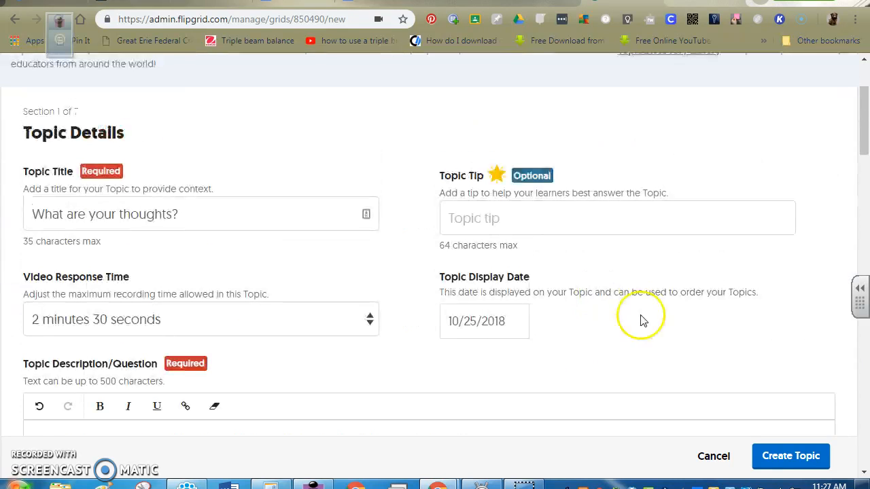
click(778, 456)
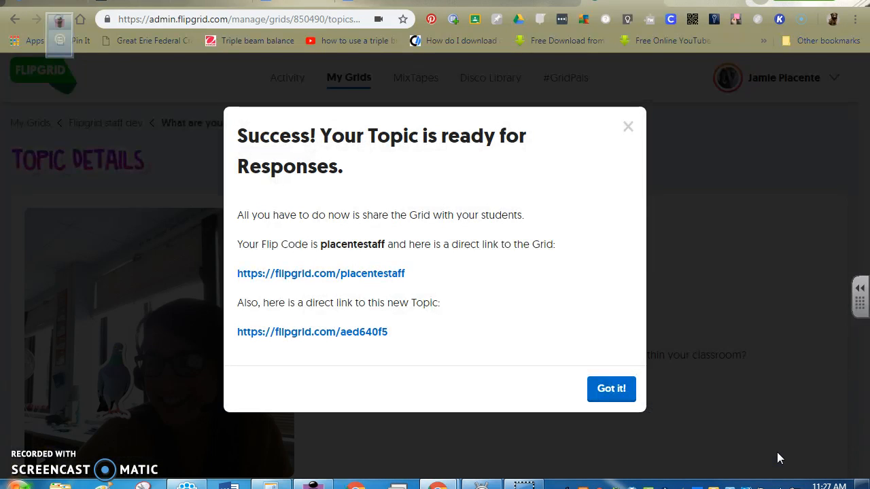
click(614, 386)
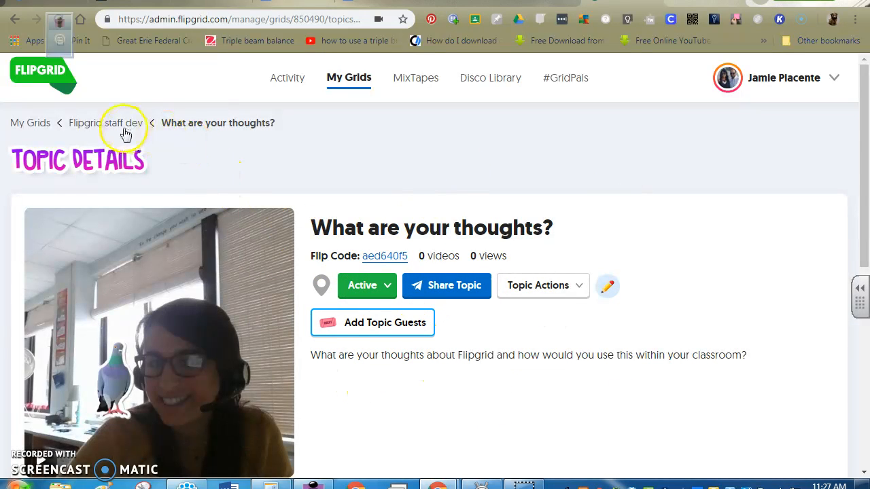
- Return to the grid overview and open the topic list of the Flipgrid staff dev grid
click(27, 125)
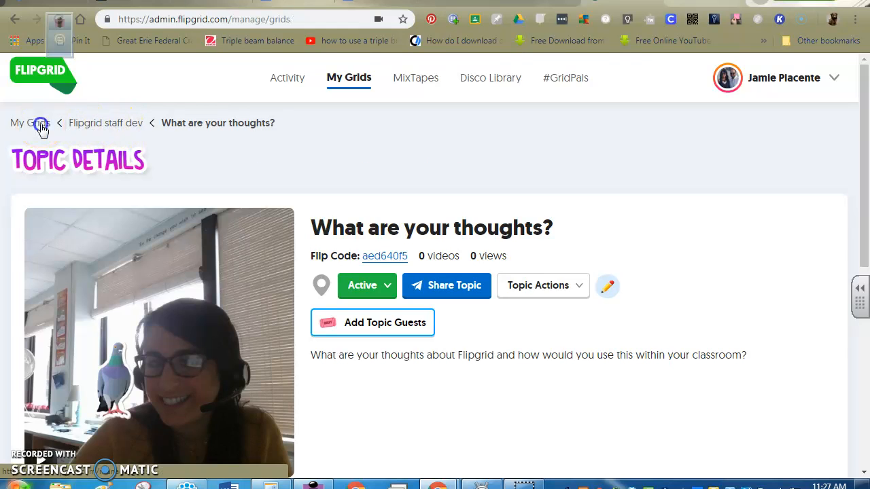
scroll(288, 261, down, 2)
scroll(288, 262, down, 2)
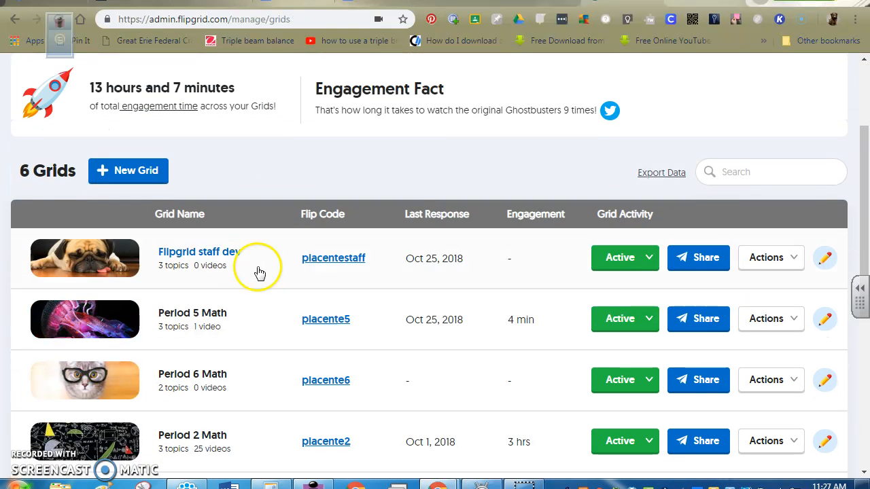
click(217, 255)
scroll(224, 265, down, 3)
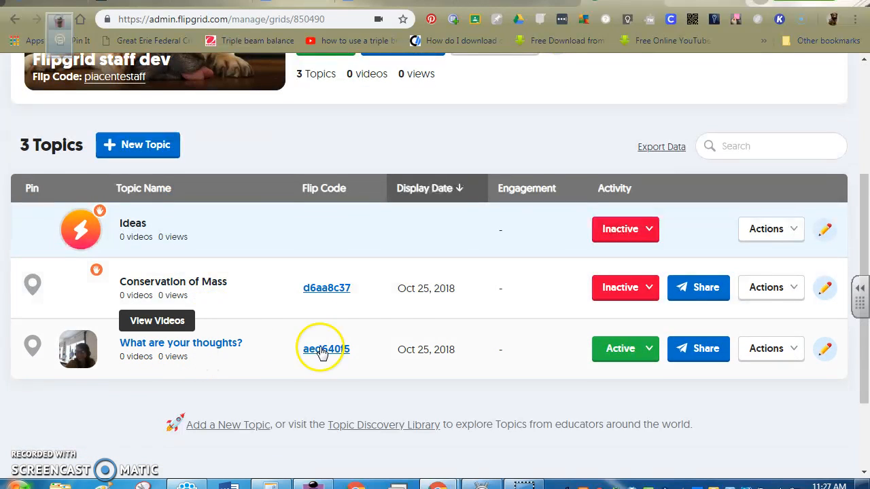
- Delete the Conservation of Mass topic from the Flipgrid staff dev grid and confirm the deletion
click(792, 350)
scroll(795, 352, down, 2)
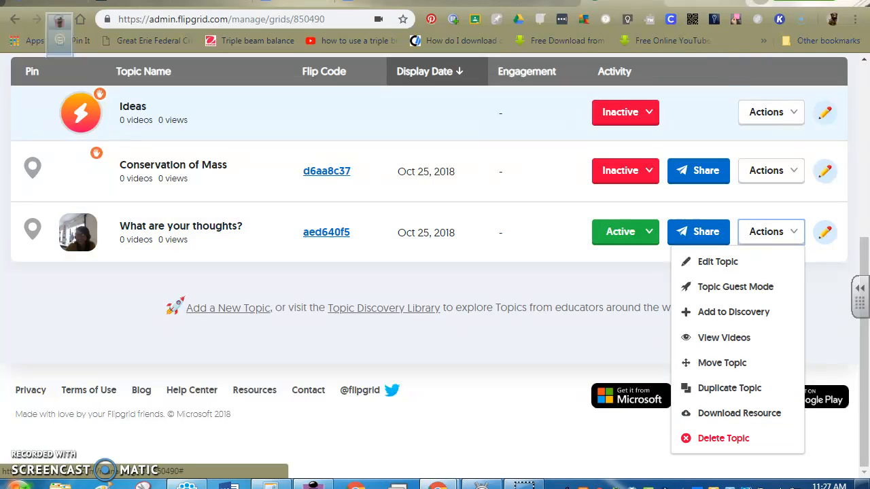
click(792, 171)
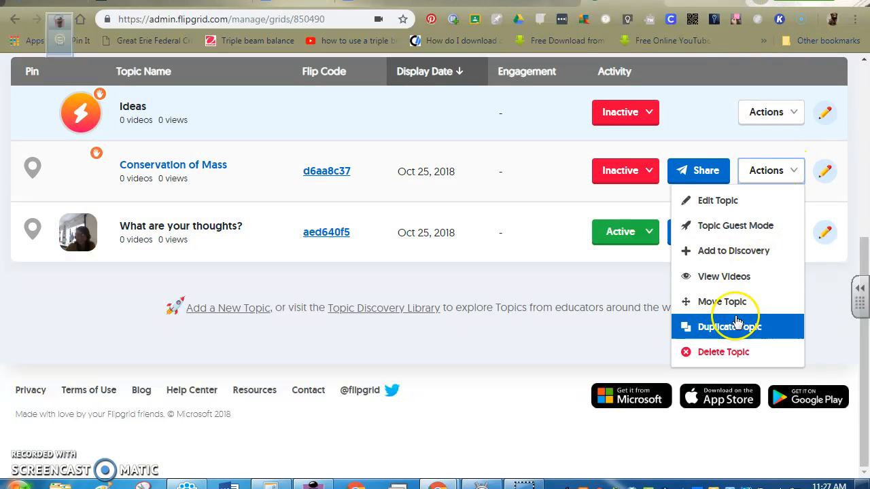
click(728, 359)
click(592, 282)
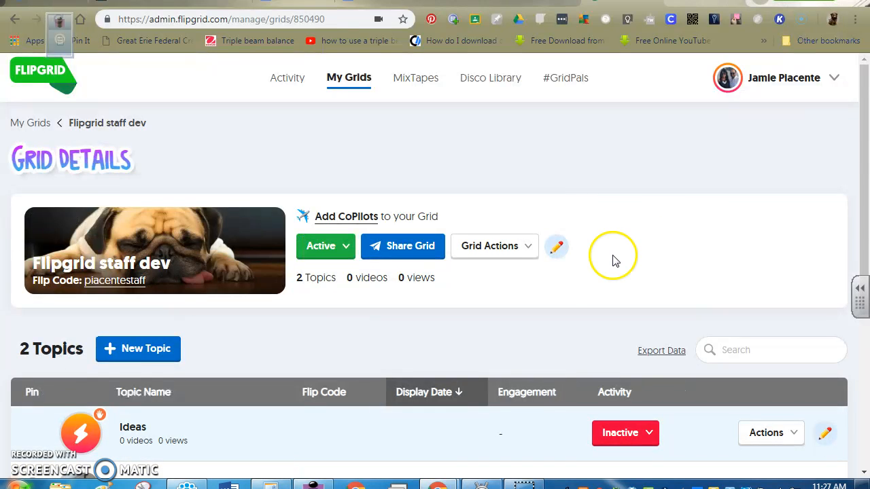
- Duplicate the "What are your thoughts?" topic into the Period 5 Math grid, keeping only the topic without responses or replies
scroll(611, 254, down, 3)
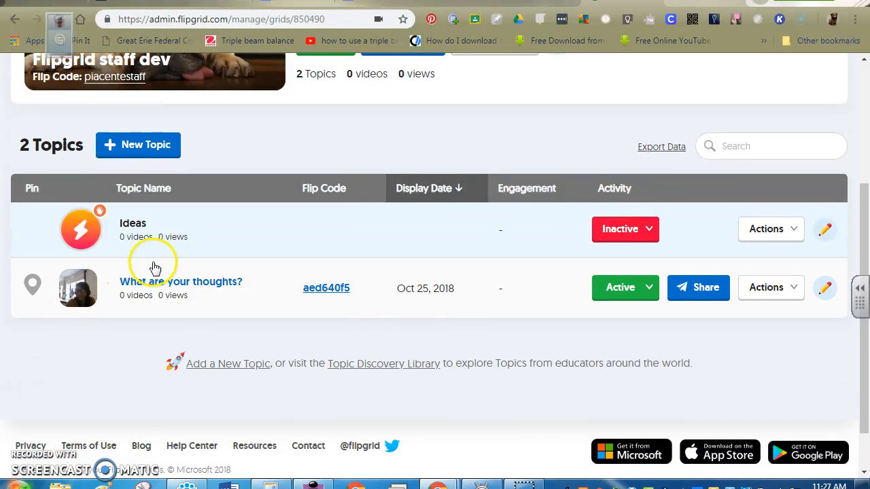
click(768, 288)
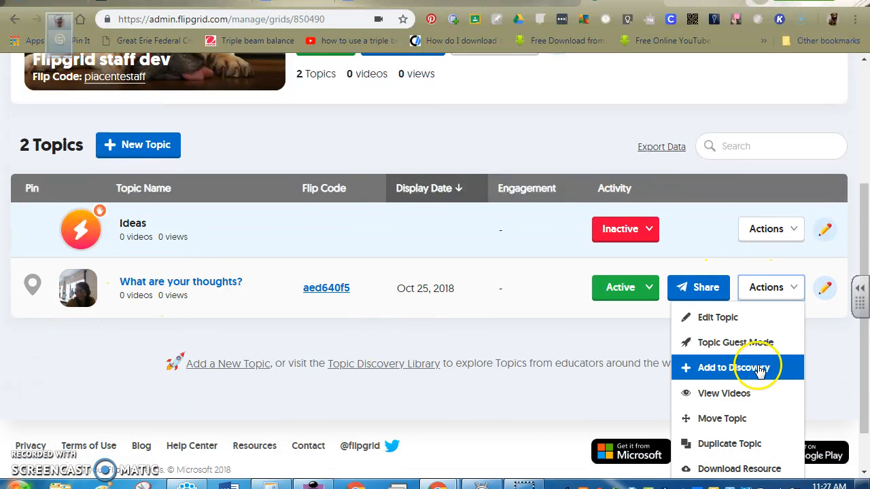
click(743, 445)
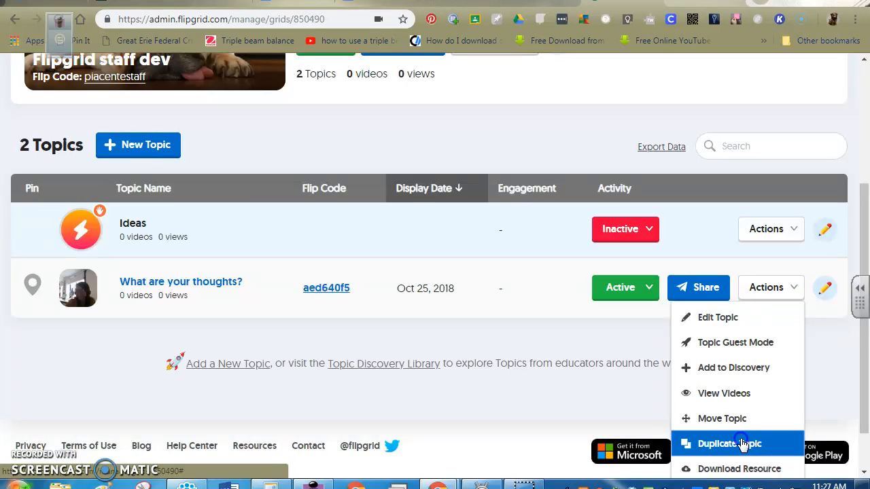
click(582, 236)
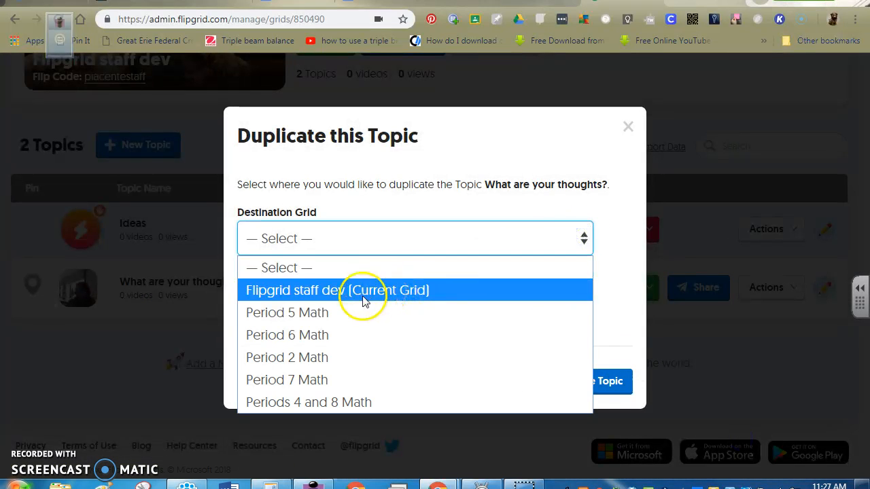
click(307, 314)
click(309, 304)
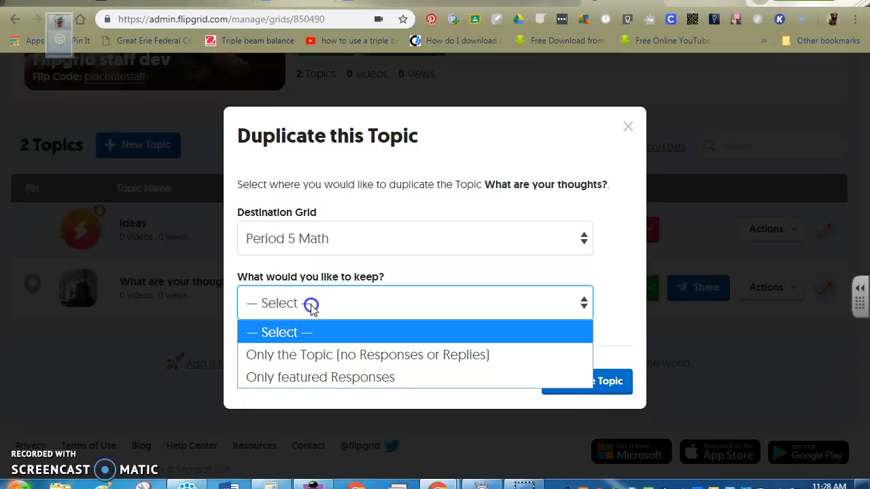
click(317, 358)
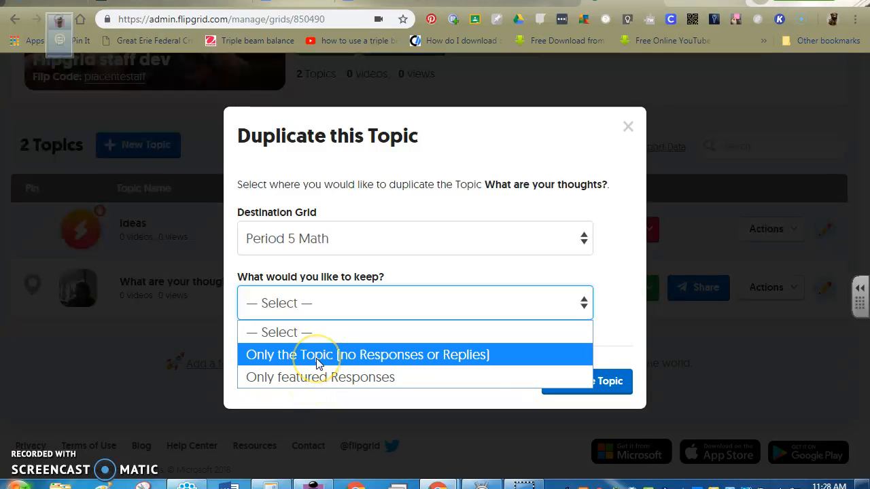
click(318, 359)
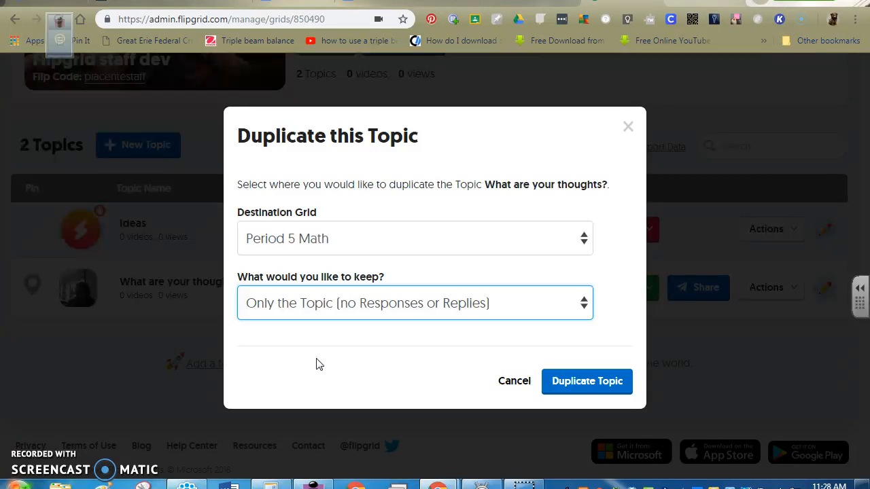
click(580, 382)
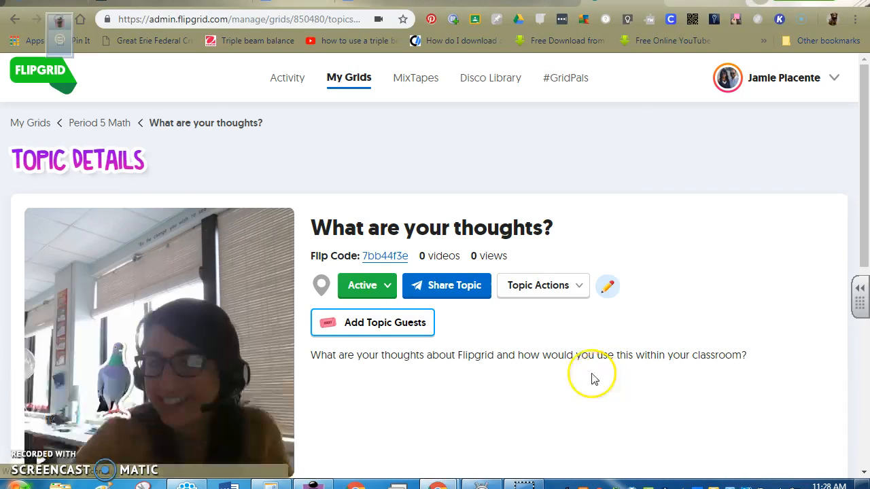
- Open the Period 5 Math grid from the grid overview and check its topic list for the duplicated topic
click(29, 125)
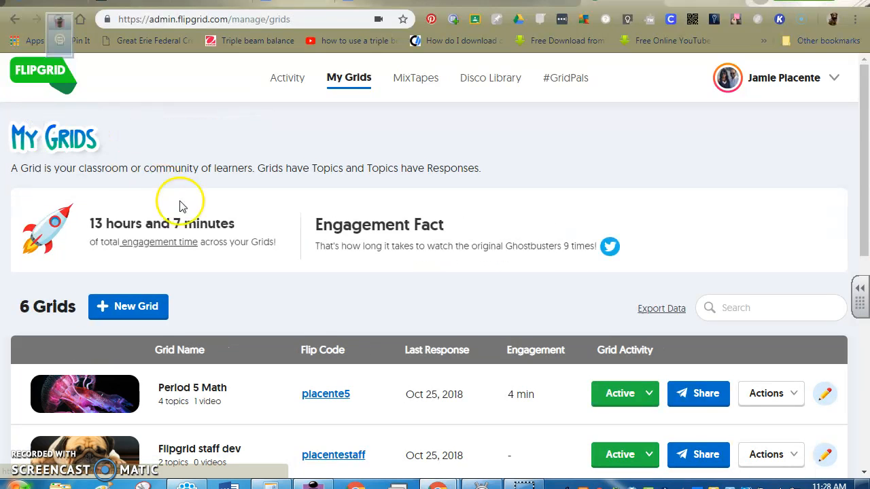
scroll(182, 206, down, 3)
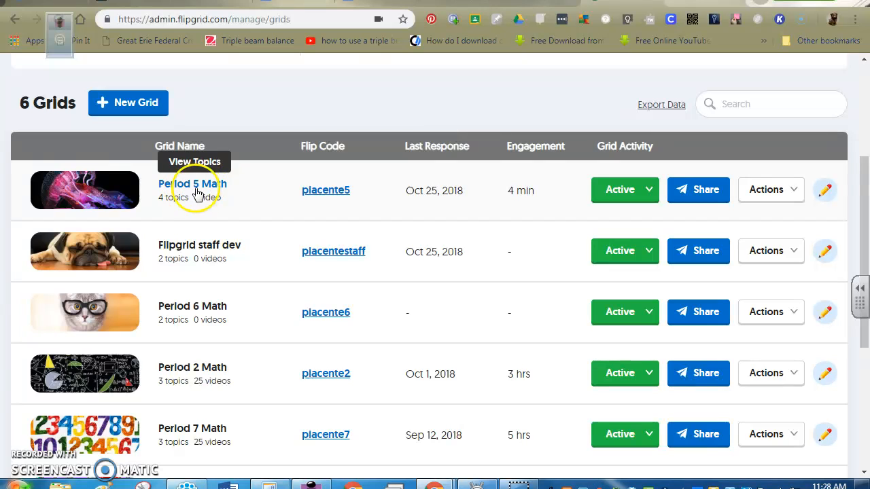
click(219, 188)
scroll(389, 251, down, 1)
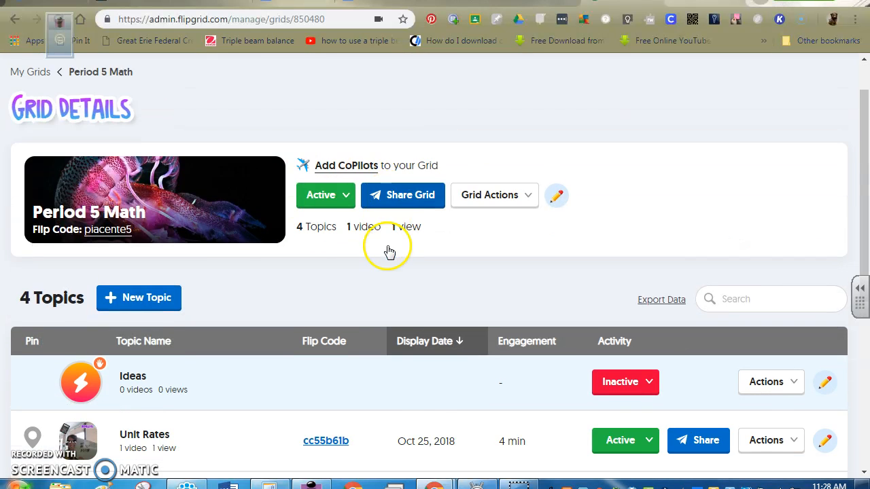
scroll(390, 251, down, 2)
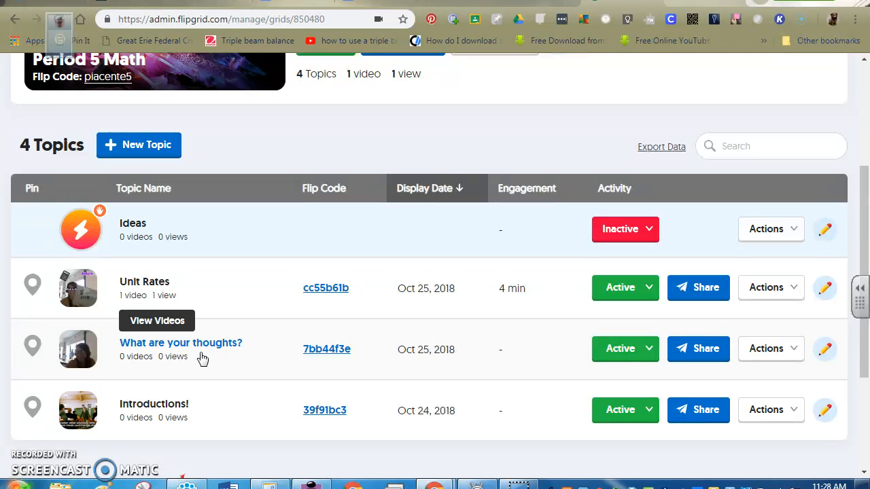
scroll(211, 354, up, 2)
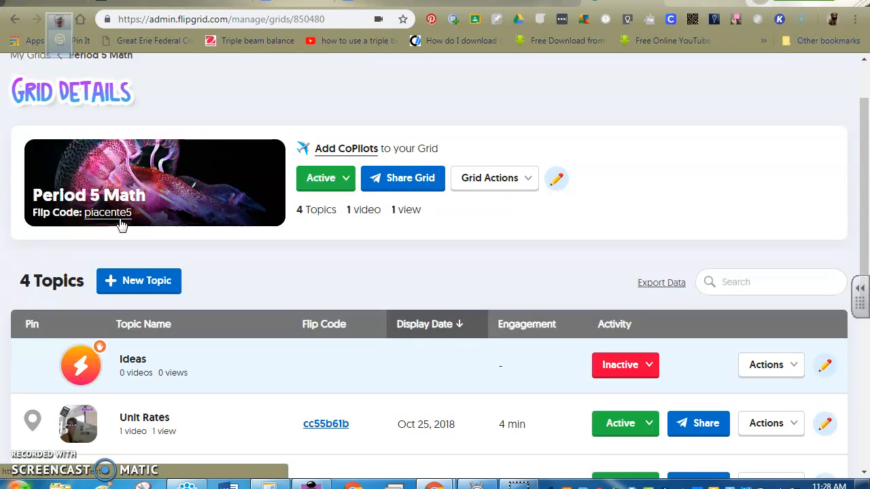
scroll(136, 225, down, 1)
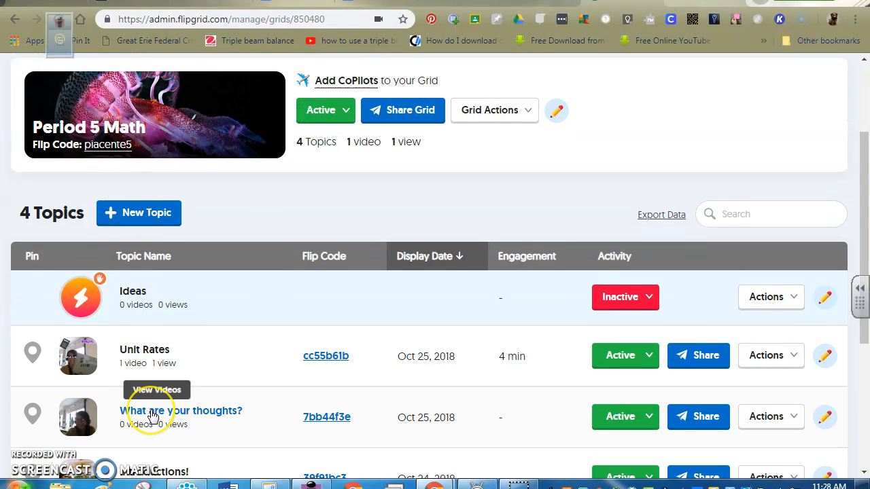